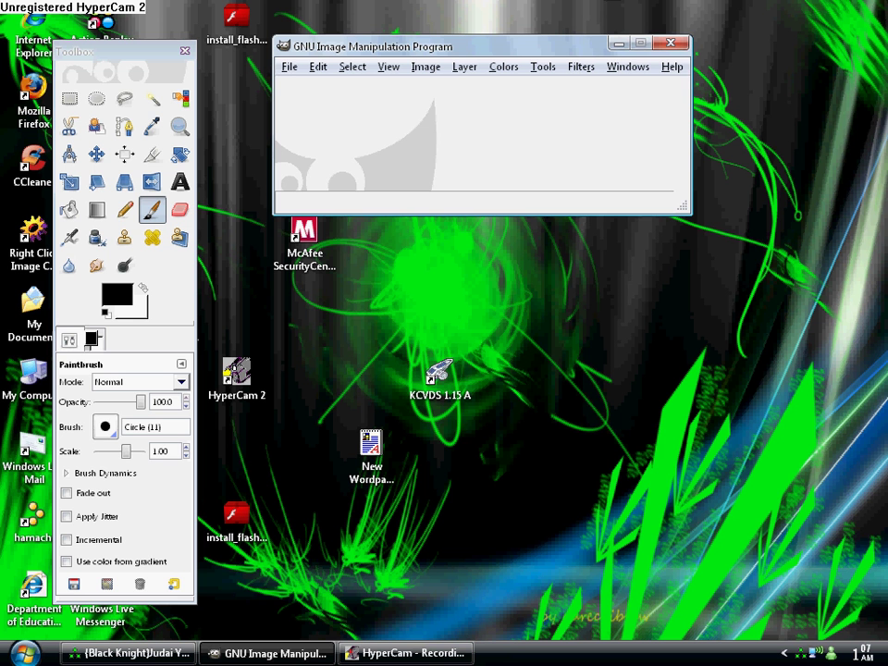
- Open the 390×418 artwork elementalheroburstinatrix.jpg from (D:) Local Disk
key(alt+f)
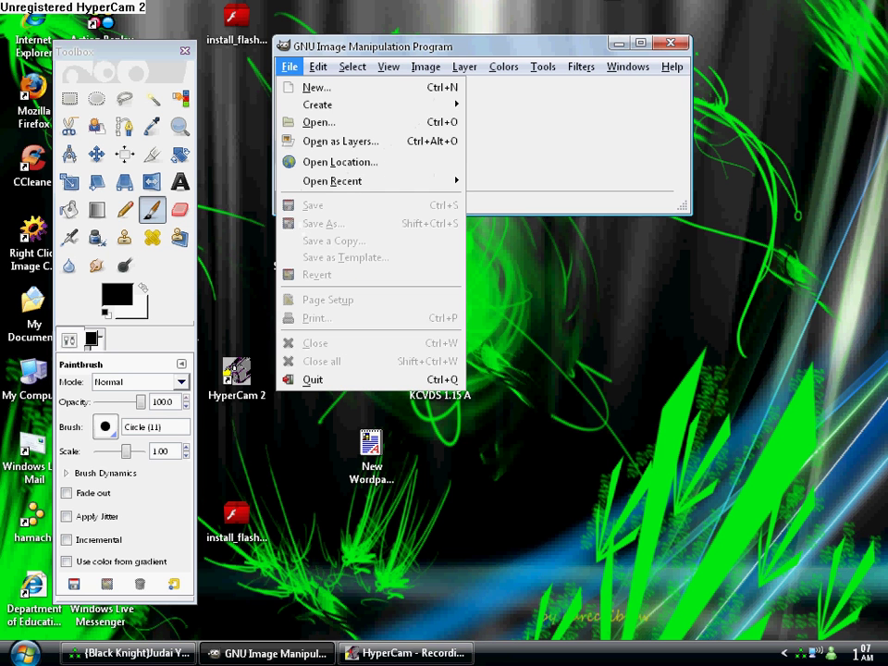
key(Down)
key(Return)
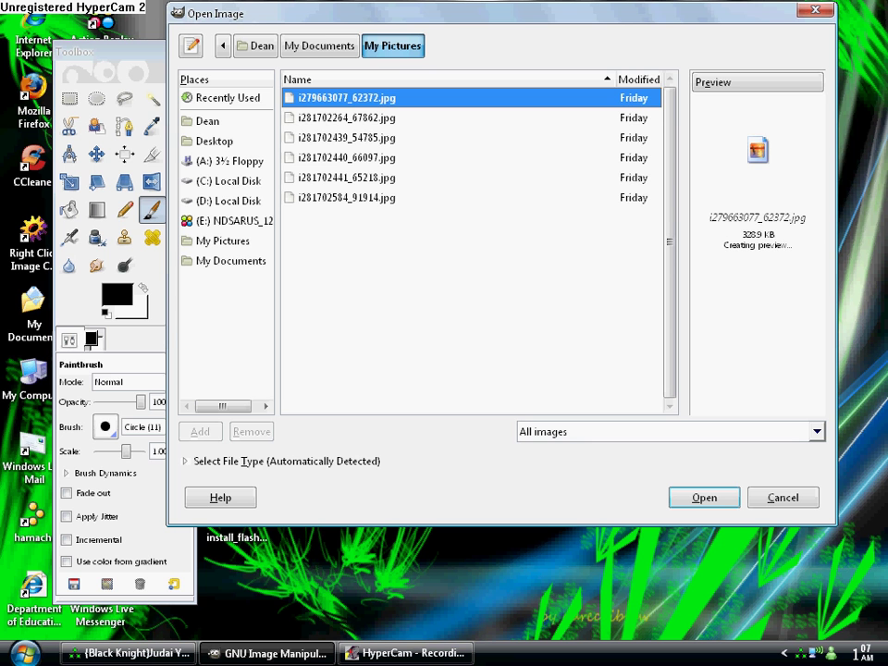
click(228, 181)
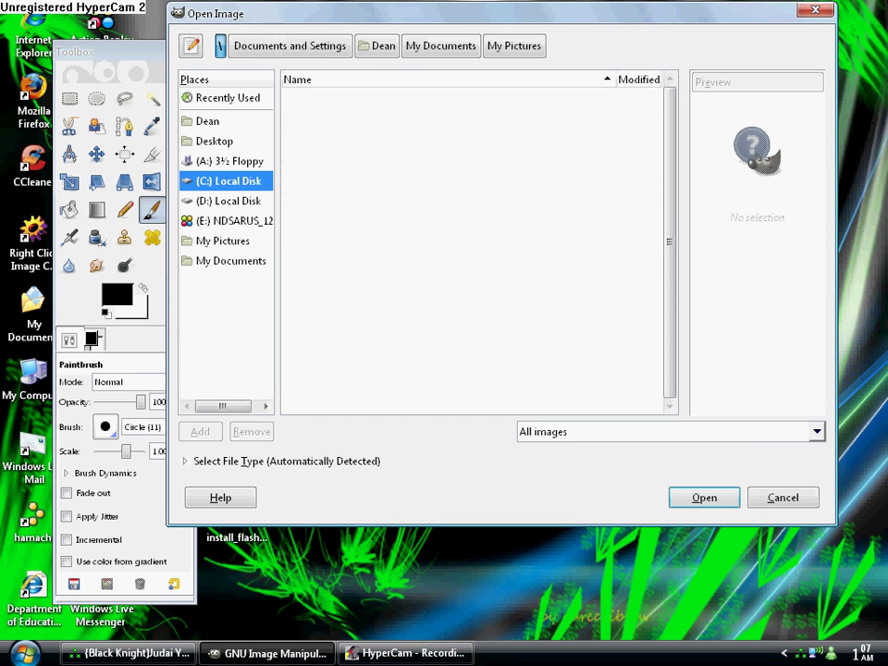
click(229, 200)
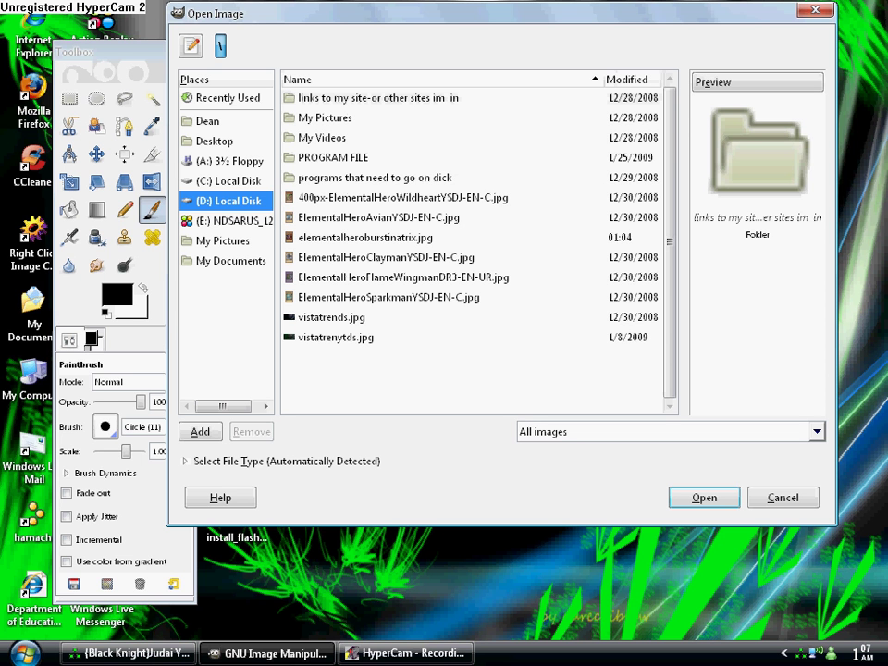
click(365, 237)
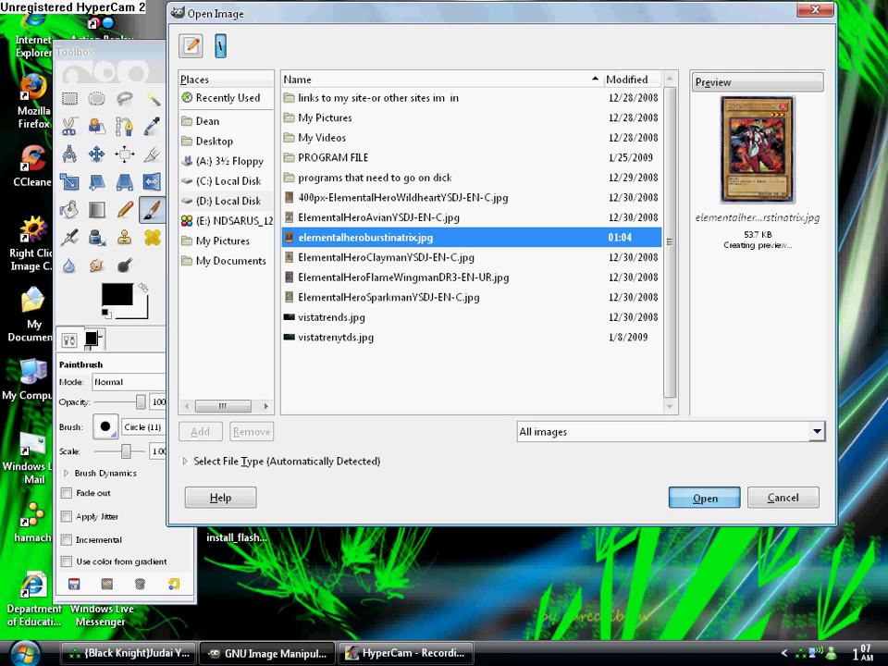
click(705, 498)
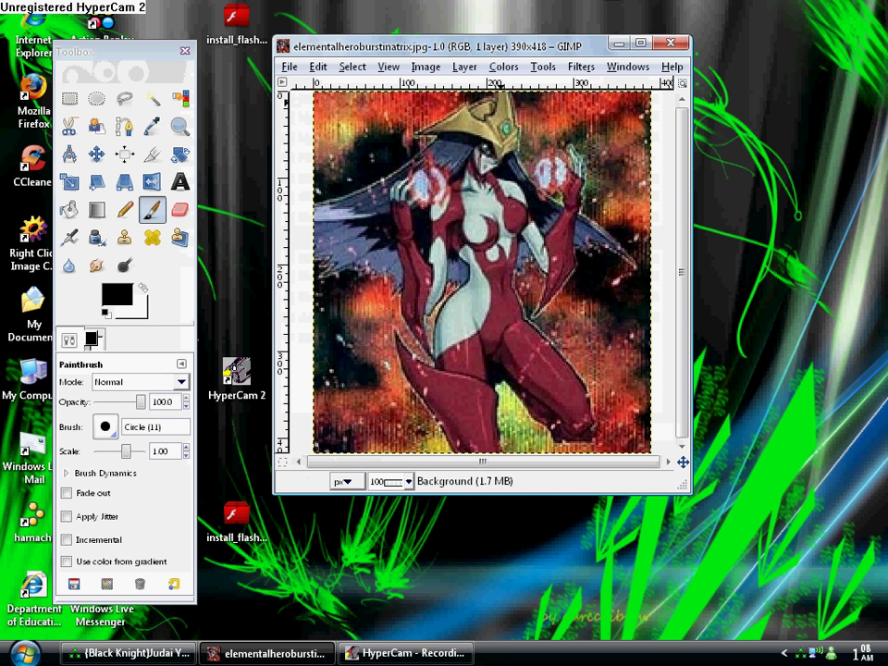
- In the Open dialog, browse to PROGRAM FILE > Kaiba Corporation > KCVDS > Skins
click(290, 66)
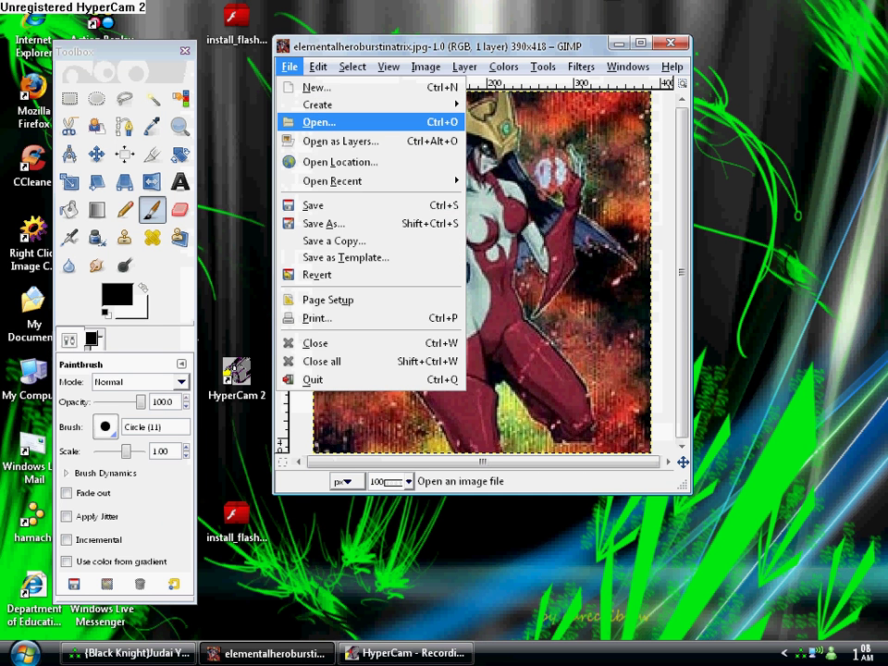
click(319, 121)
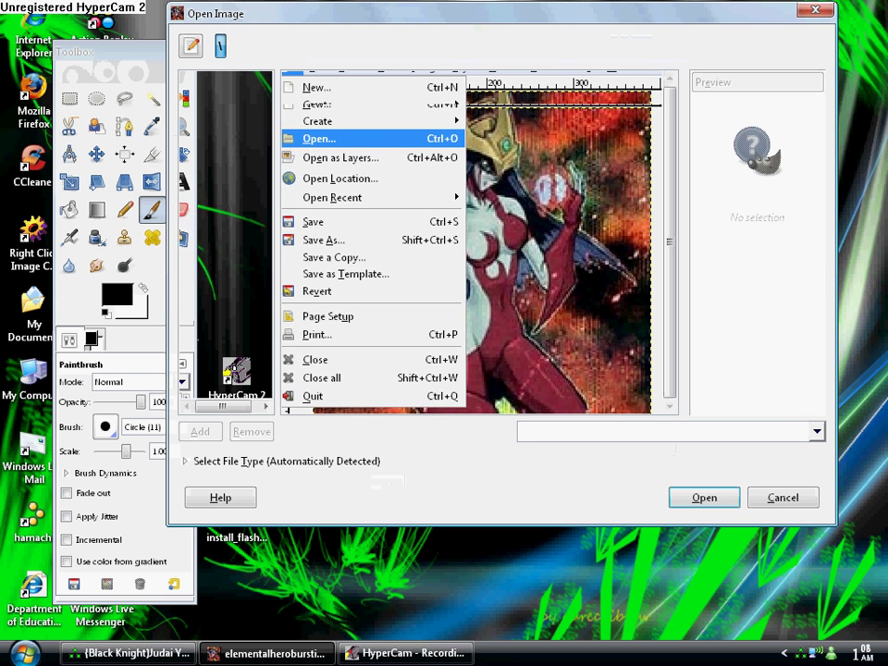
double_click(333, 158)
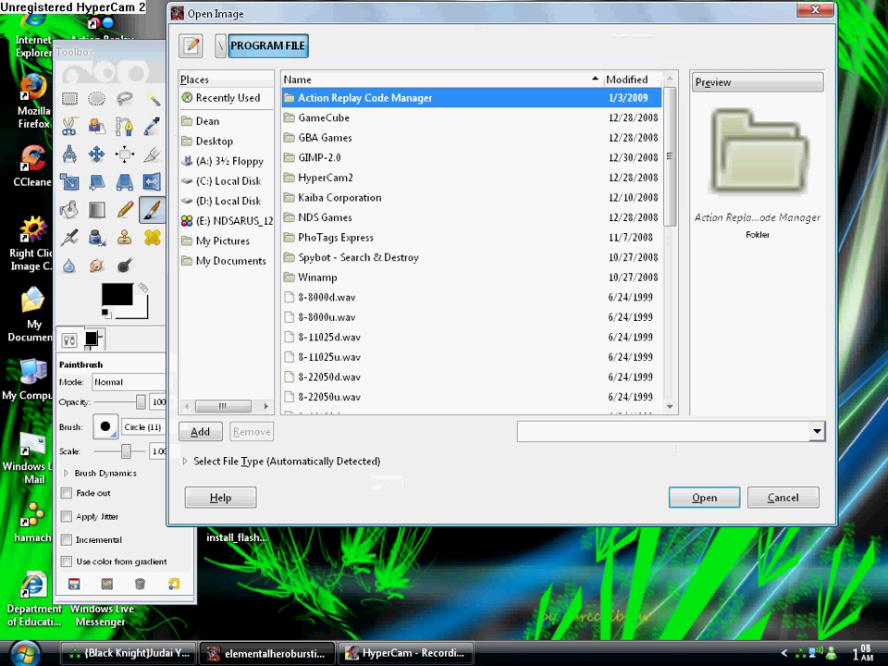
double_click(338, 197)
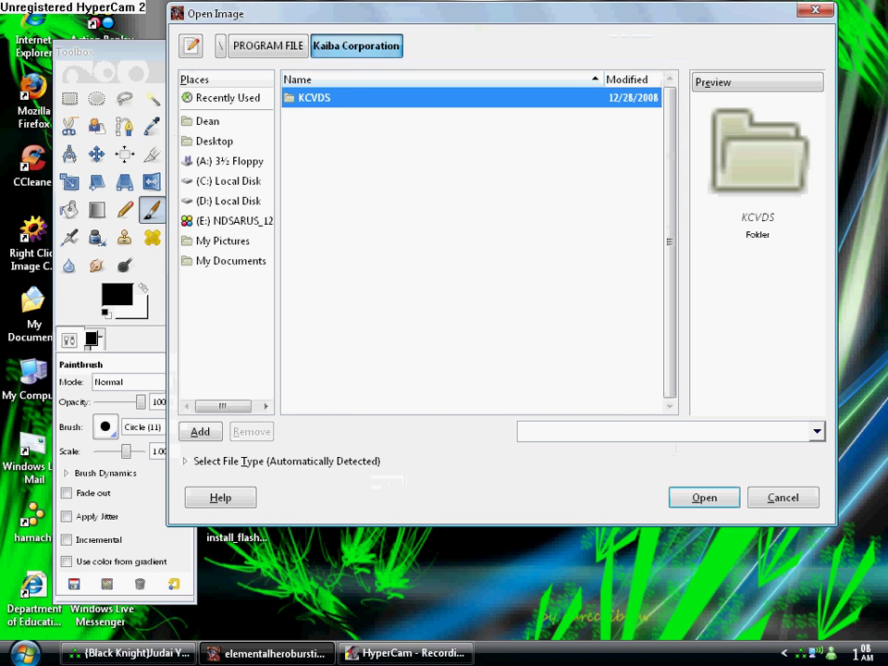
double_click(314, 98)
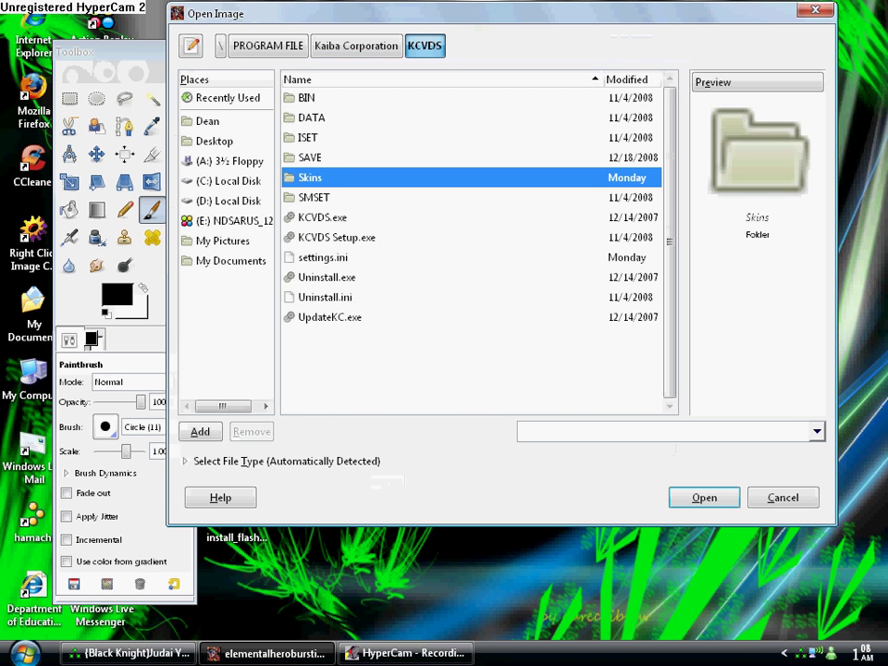
double_click(314, 172)
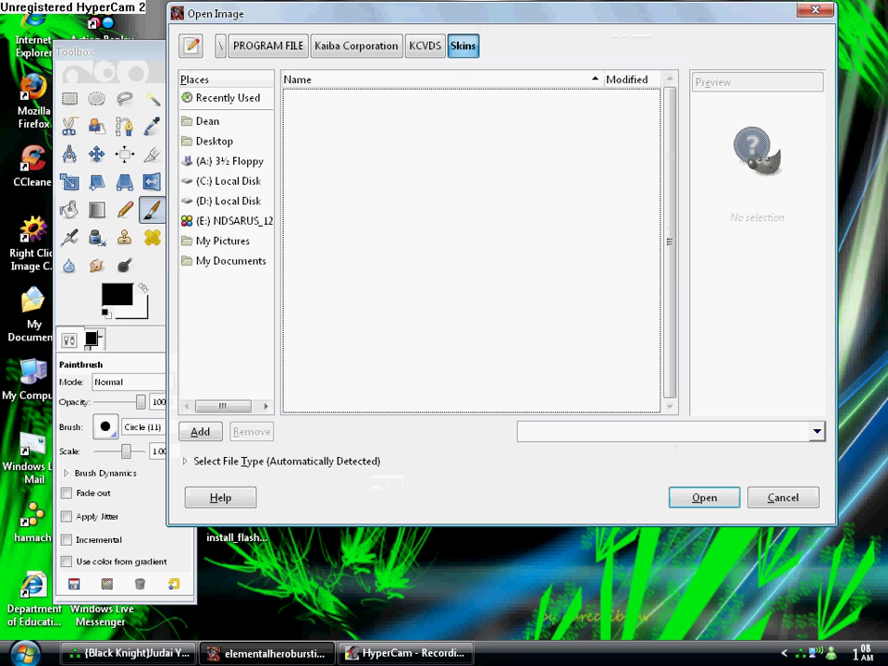
scroll(476, 250, down, 5)
scroll(477, 250, down, 5)
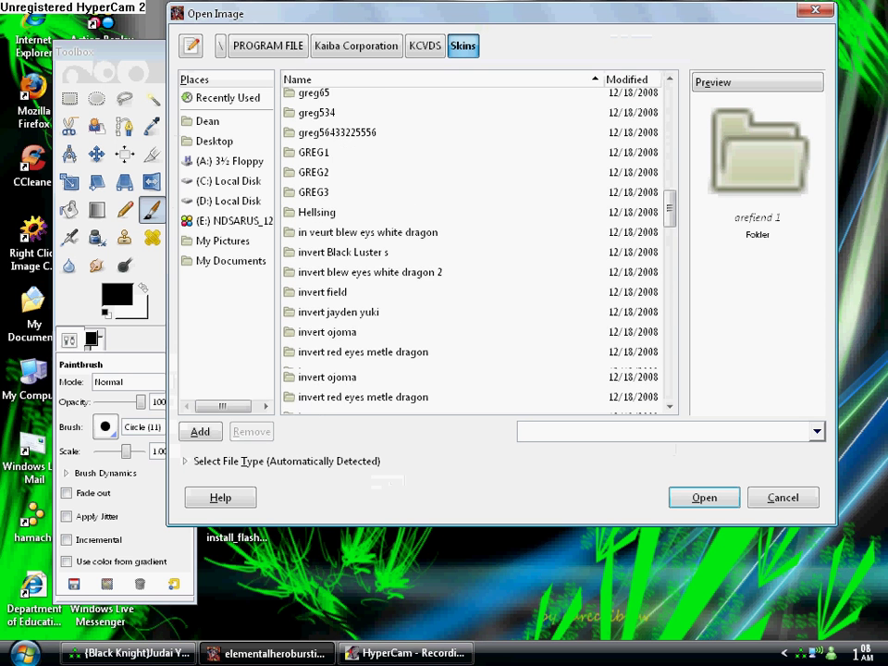
scroll(477, 249, down, 5)
scroll(476, 250, down, 5)
scroll(477, 250, down, 3)
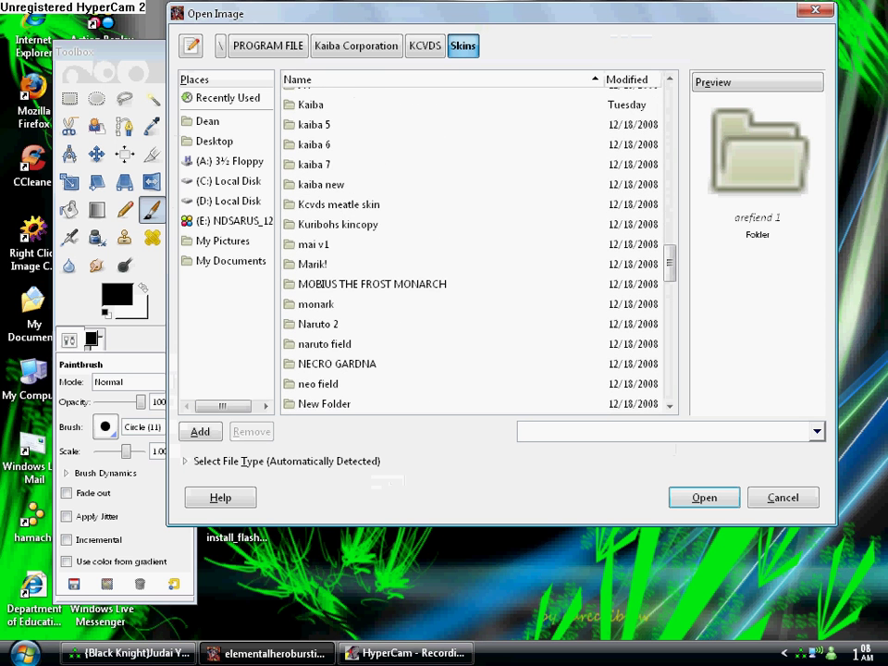
scroll(476, 249, up, 3)
- Open KCVDS_Field.jpg from the Kaiba skin folder
click(311, 194)
key(Return)
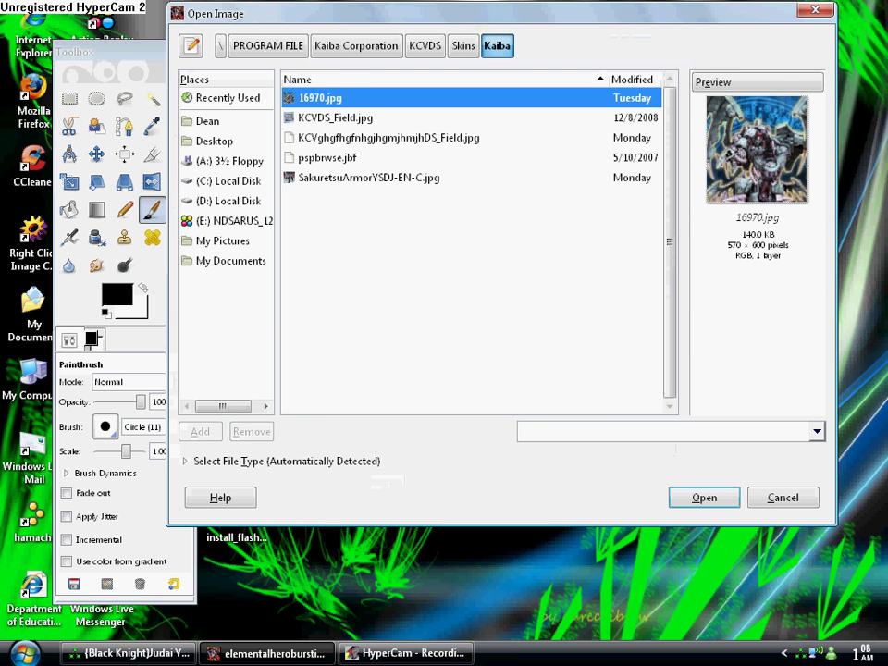
key(Down)
key(Return)
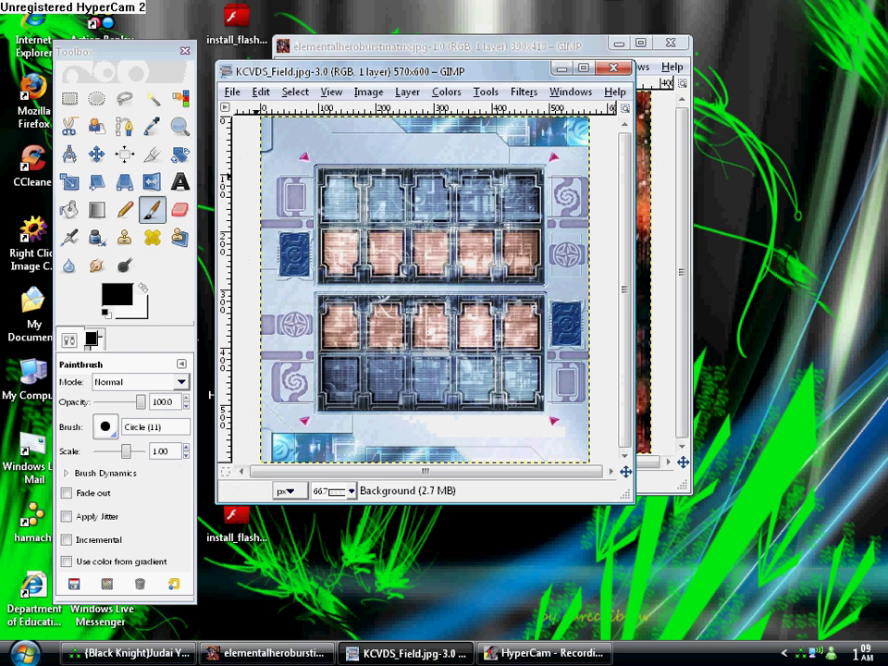
- Set the foreground colour to red and the paintbrush to Circle (19)
click(91, 338)
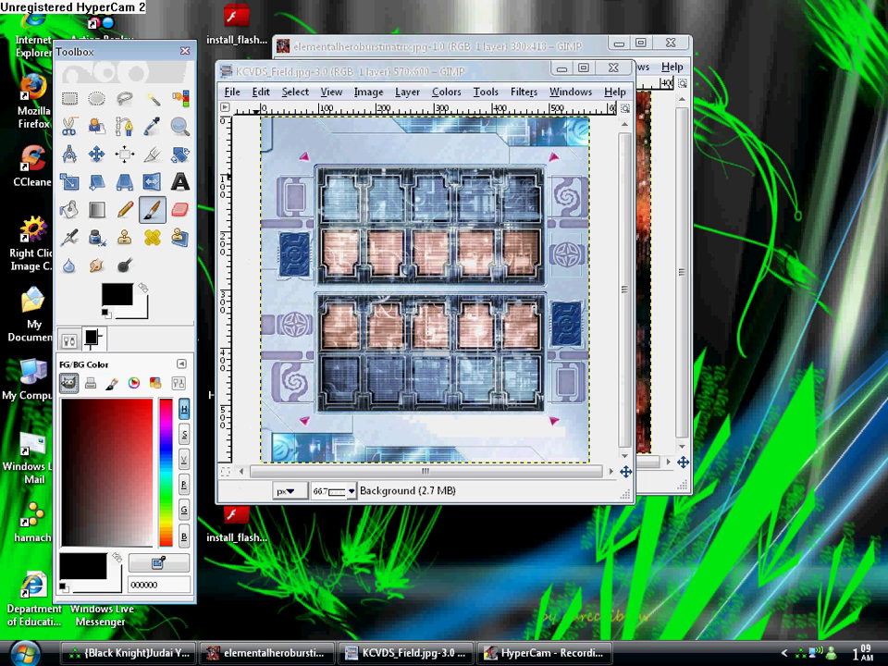
drag(129, 416, 138, 401)
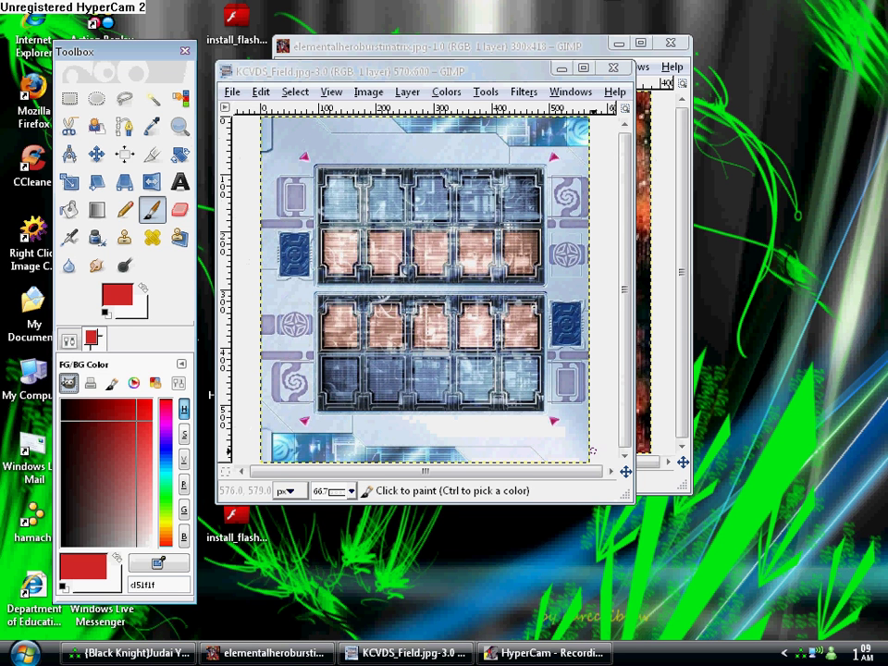
click(68, 339)
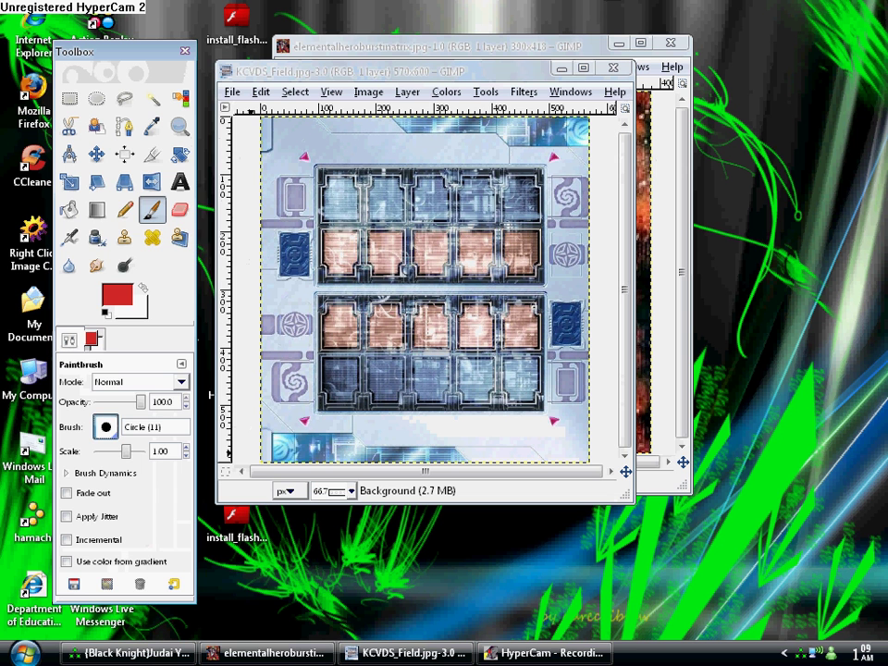
click(105, 427)
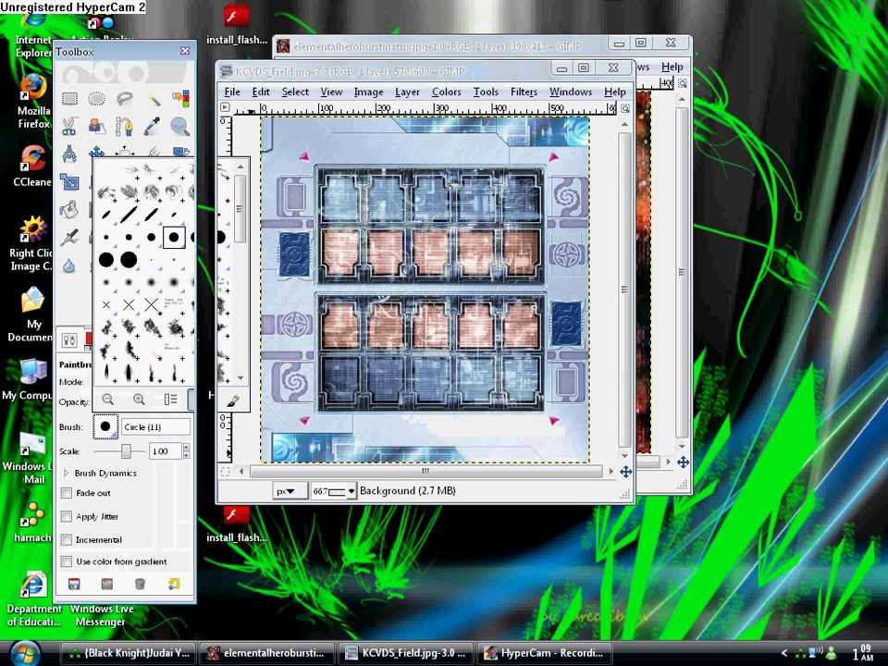
click(129, 259)
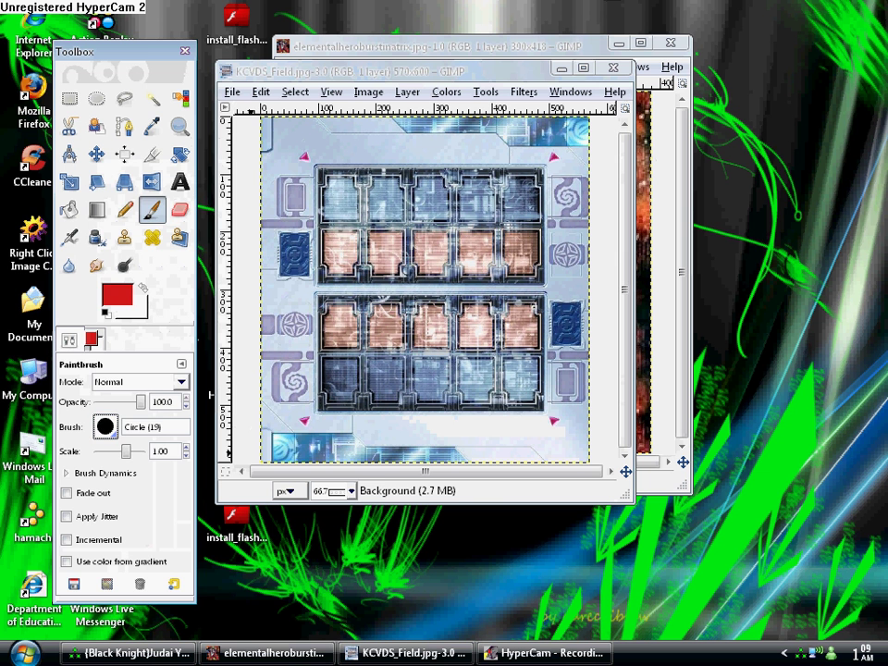
- At about 30 opacity, paint a translucent red wash across the whole field
drag(139, 402, 110, 401)
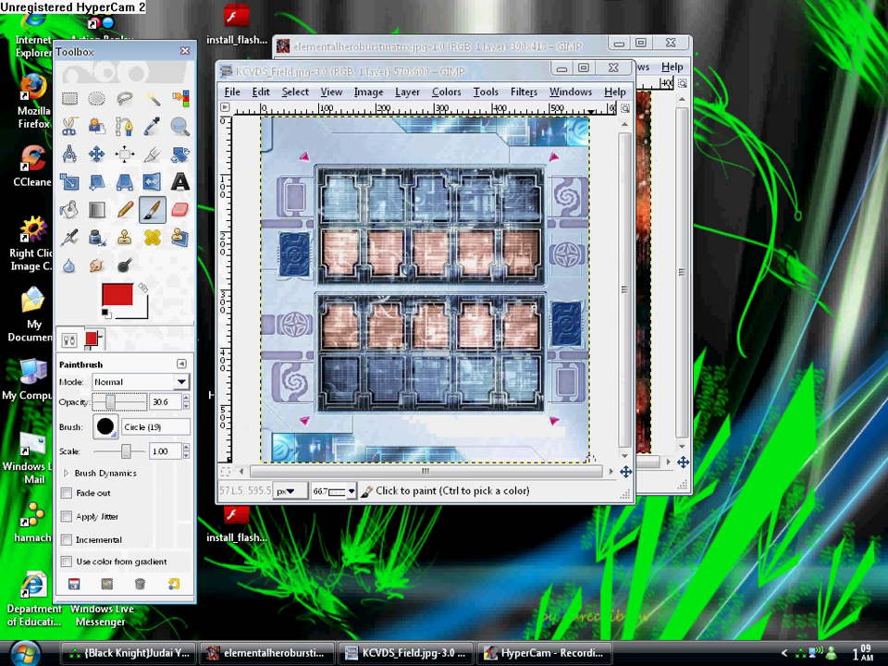
mouse_move(589, 458)
mouse_down()
mouse_move(282, 448)
mouse_move(370, 445)
mouse_move(273, 398)
mouse_move(268, 207)
mouse_move(158, 128)
mouse_move(526, 121)
mouse_move(404, 120)
mouse_up()
drag(529, 122, 458, 336)
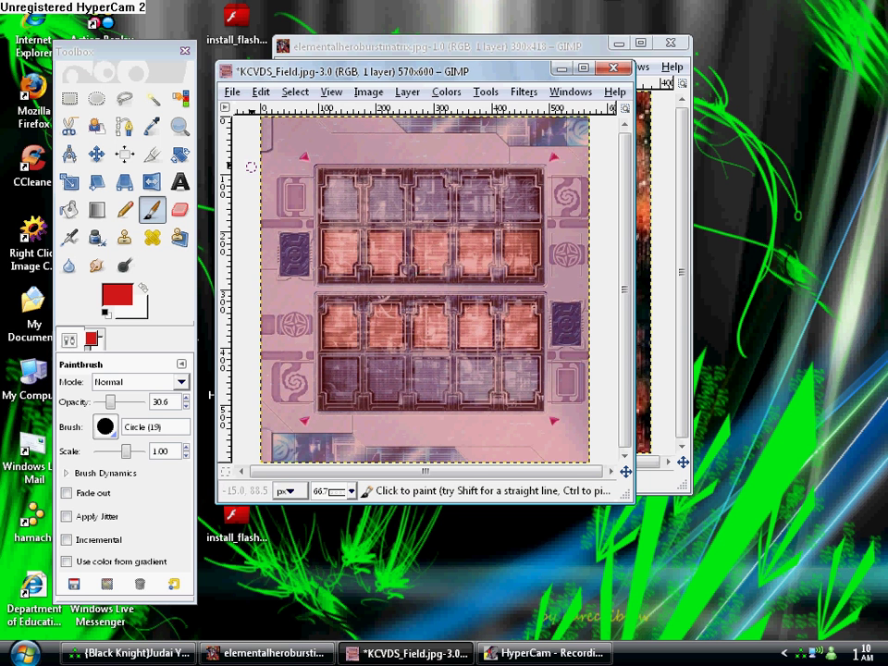
- Copy the Burstinatrix artwork and paste it as a floating selection onto KCVDS_Field.jpg
click(425, 44)
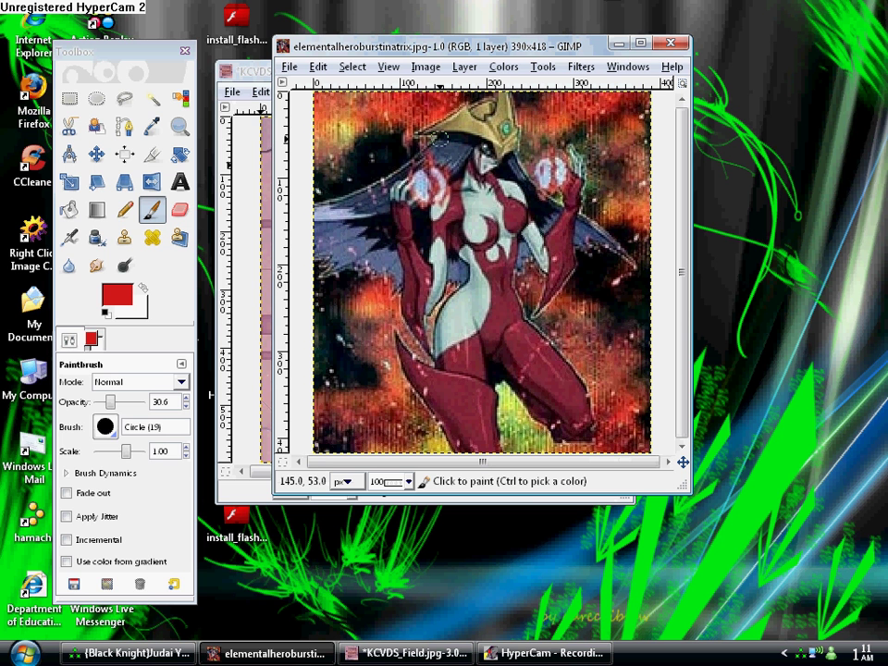
right_click(442, 138)
mouse_move(477, 176)
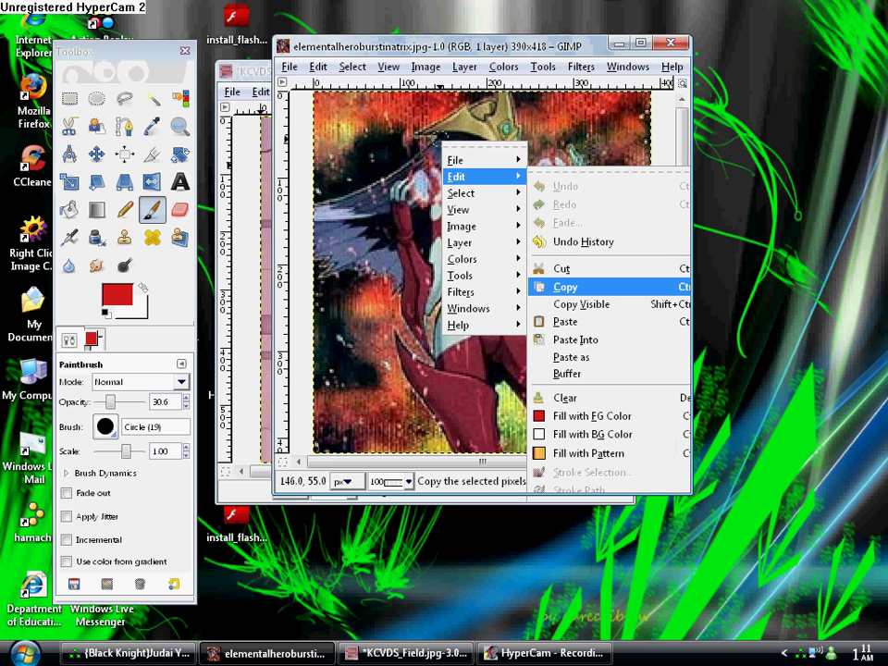
click(564, 287)
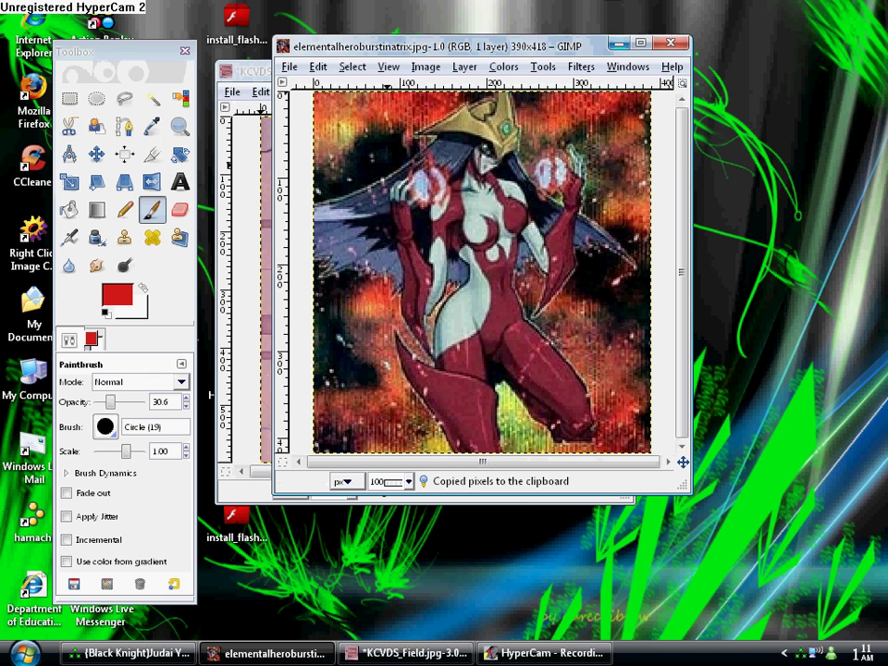
click(245, 71)
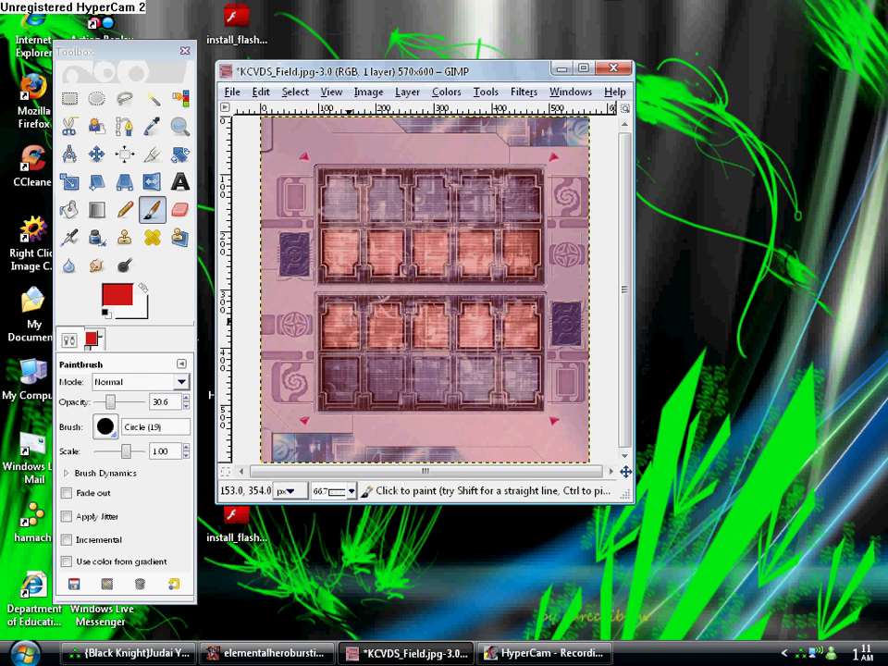
right_click(367, 259)
mouse_move(407, 290)
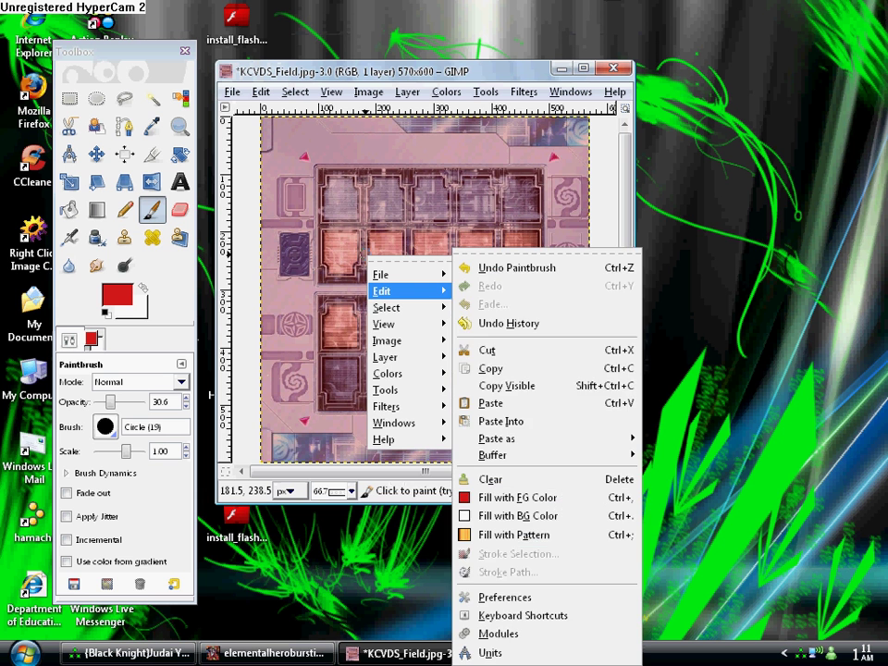
click(490, 403)
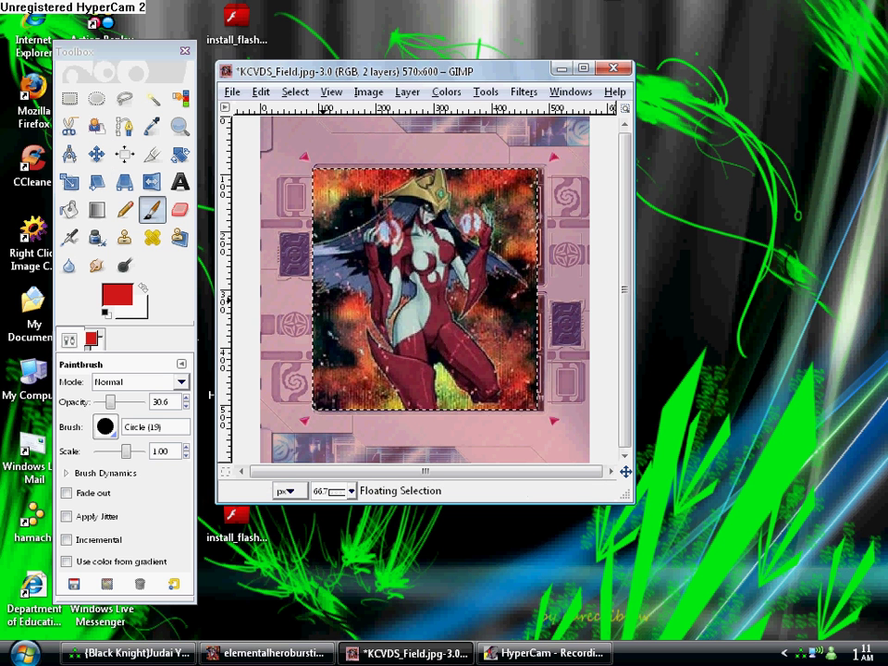
click(69, 98)
- Nudge the pasted artwork slightly and set the Eraser to about 38.7 opacity
click(69, 98)
mouse_move(423, 290)
mouse_down()
mouse_move(433, 294)
mouse_move(428, 287)
mouse_up()
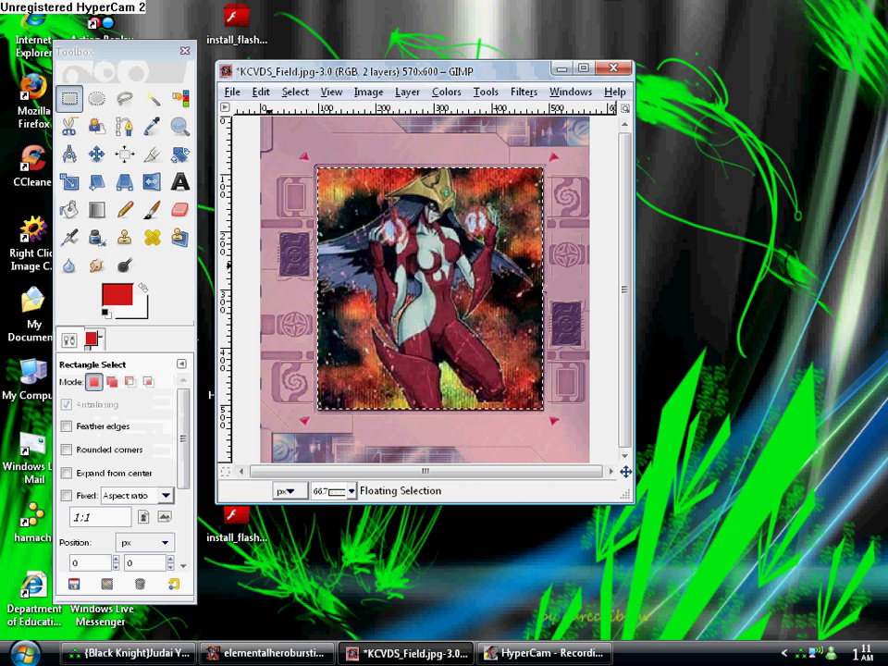
click(179, 210)
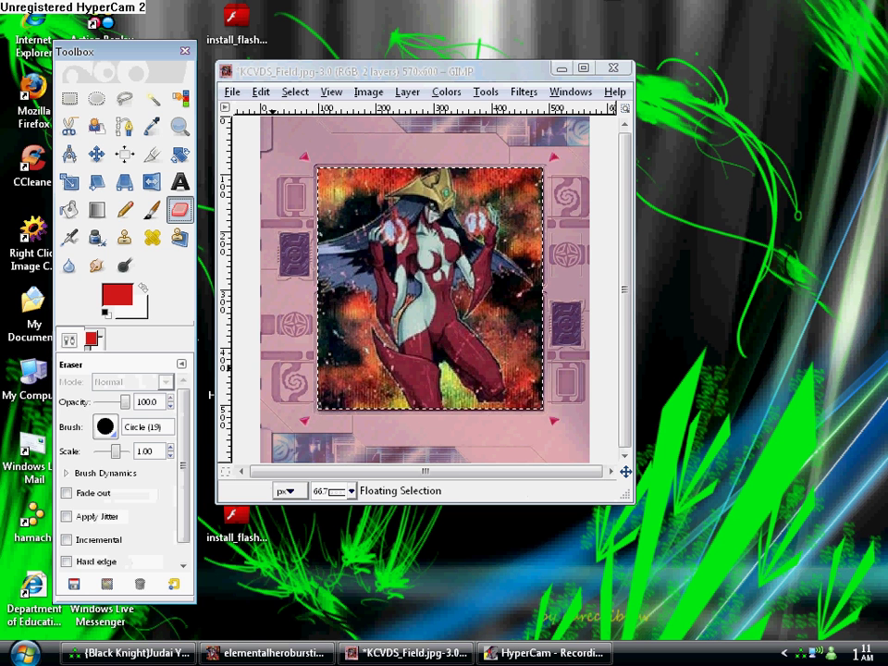
drag(125, 402, 109, 402)
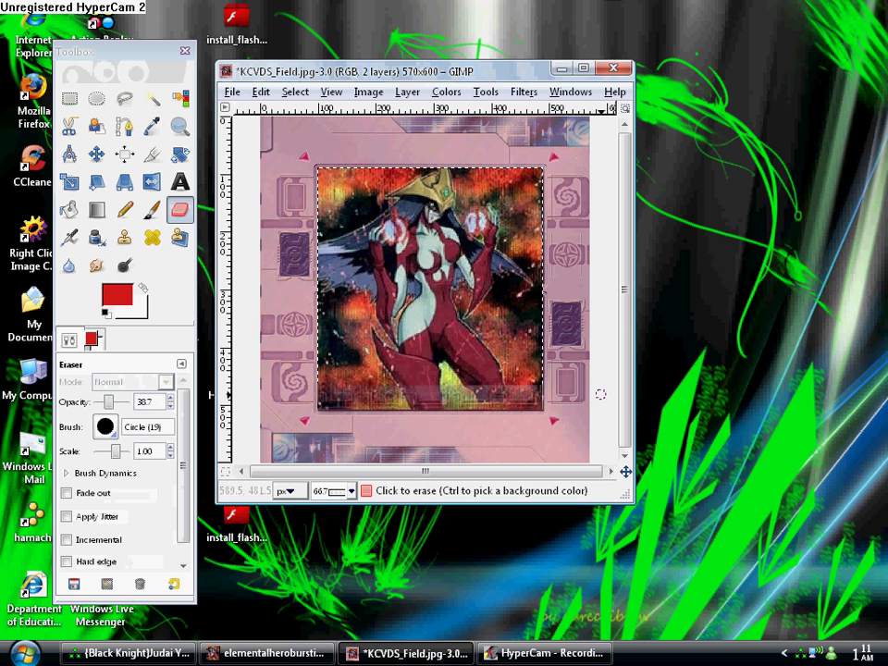
- Erase over the whole artwork to fade it, then reset eraser opacity to 100
mouse_move(582, 394)
mouse_down()
mouse_move(254, 398)
mouse_move(483, 380)
mouse_up()
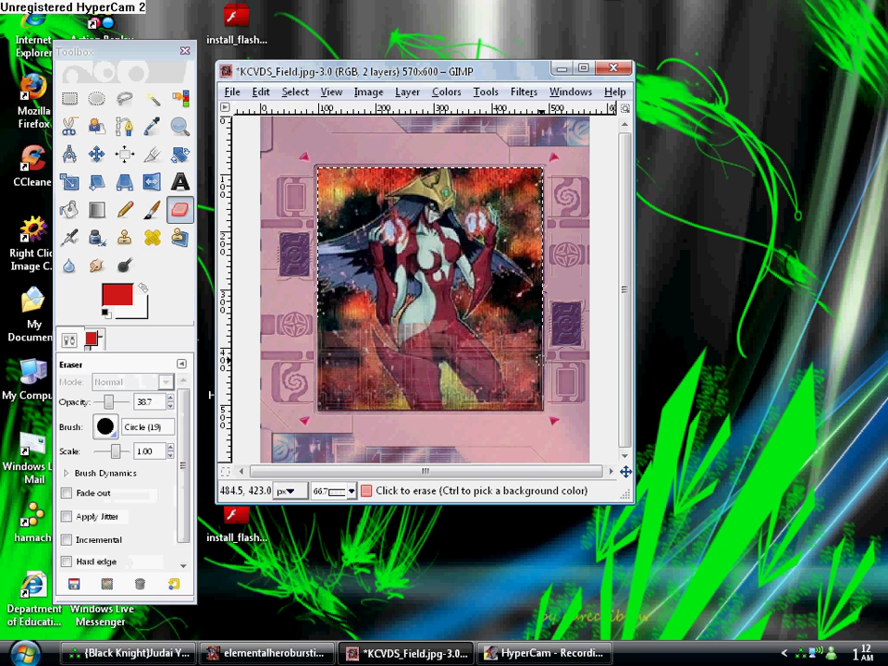
drag(538, 335, 521, 202)
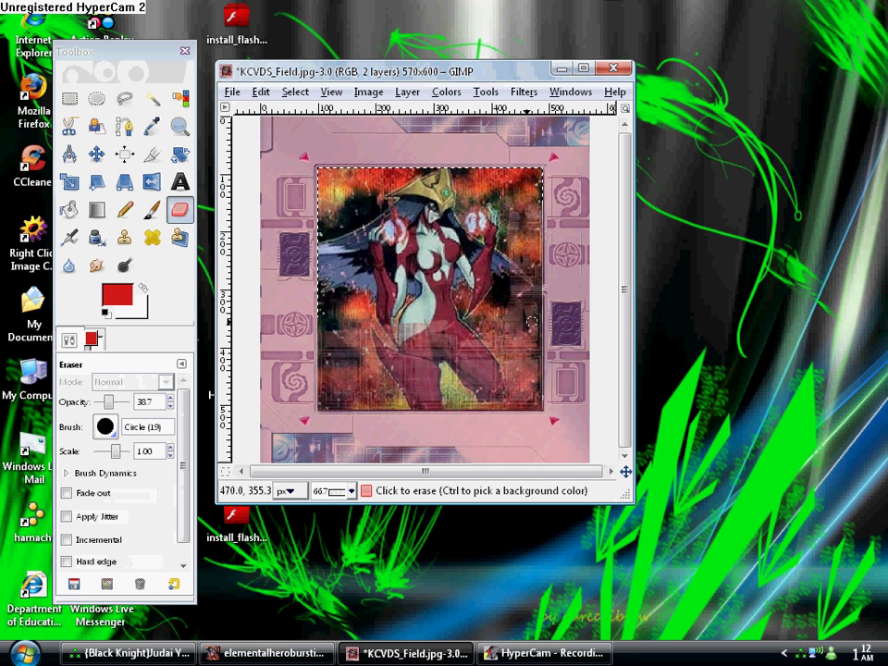
drag(463, 316, 392, 397)
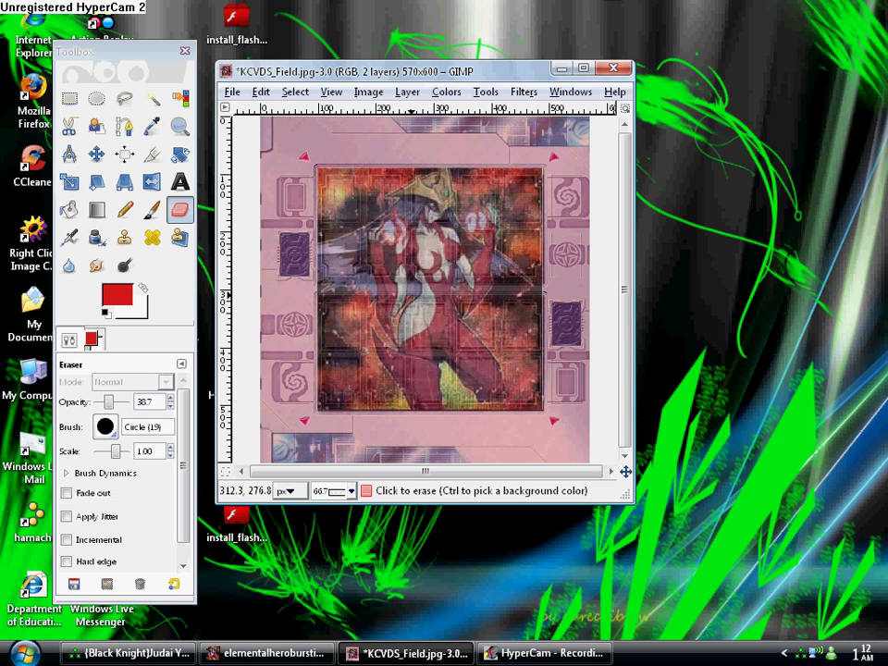
drag(454, 284, 383, 343)
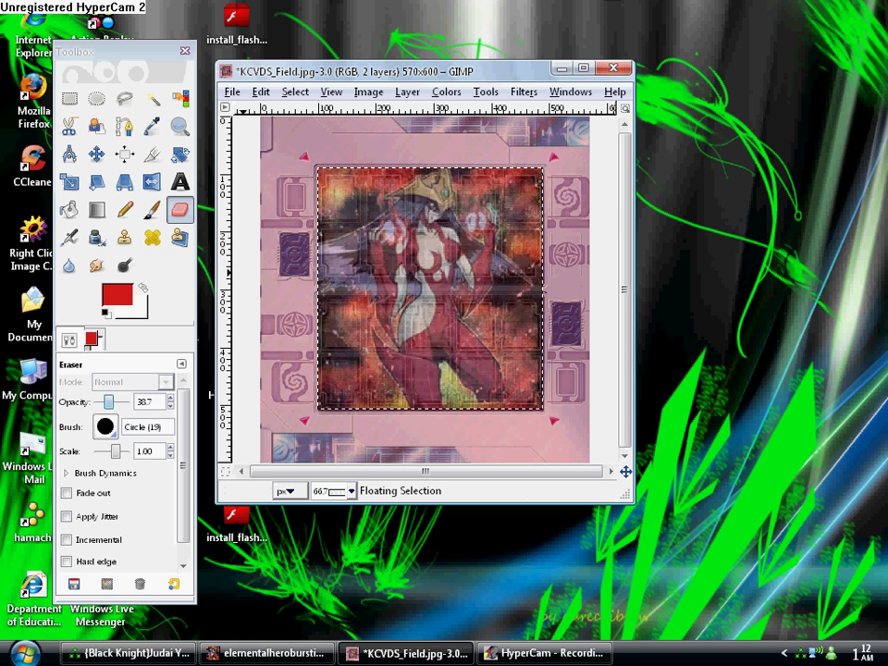
drag(109, 402, 135, 401)
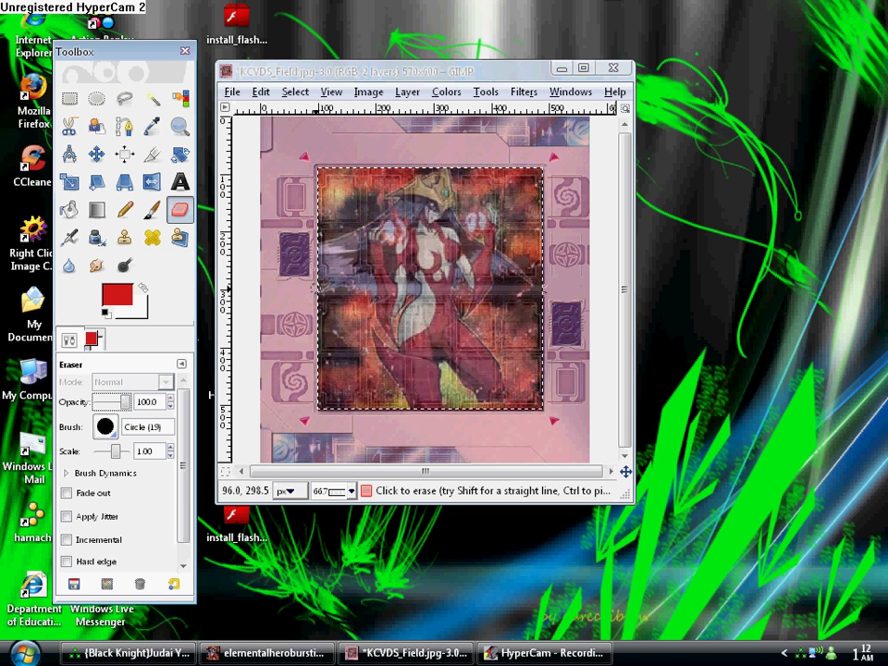
- Erase a horizontal band of artwork between the two card blocks
click(316, 290)
drag(324, 290, 548, 289)
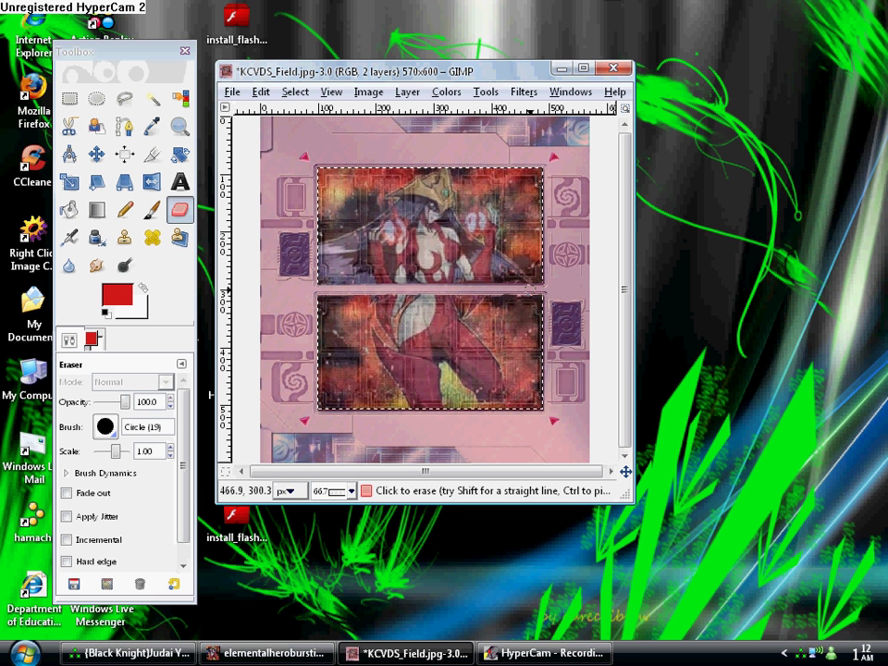
drag(481, 288, 295, 287)
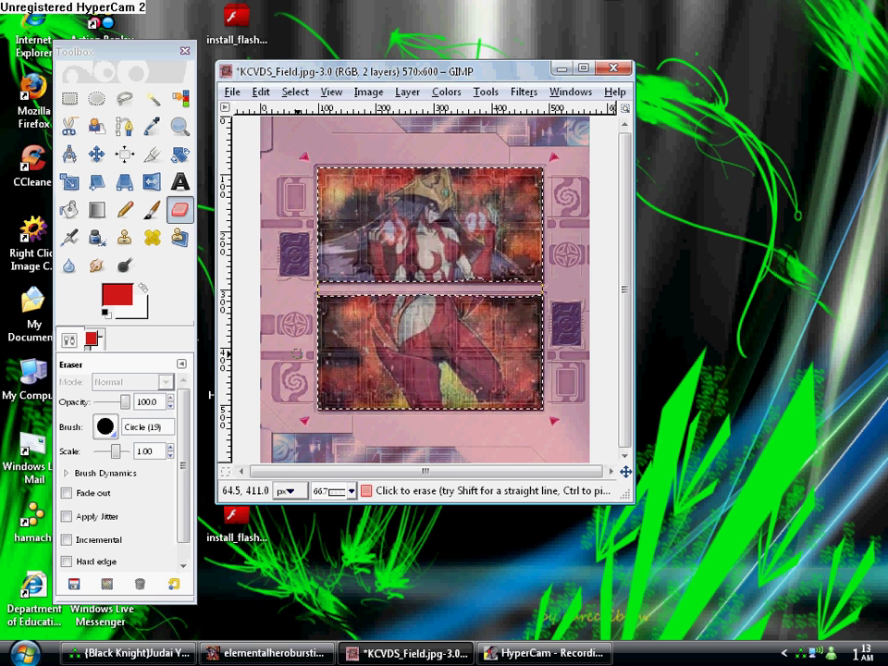
right_click(341, 294)
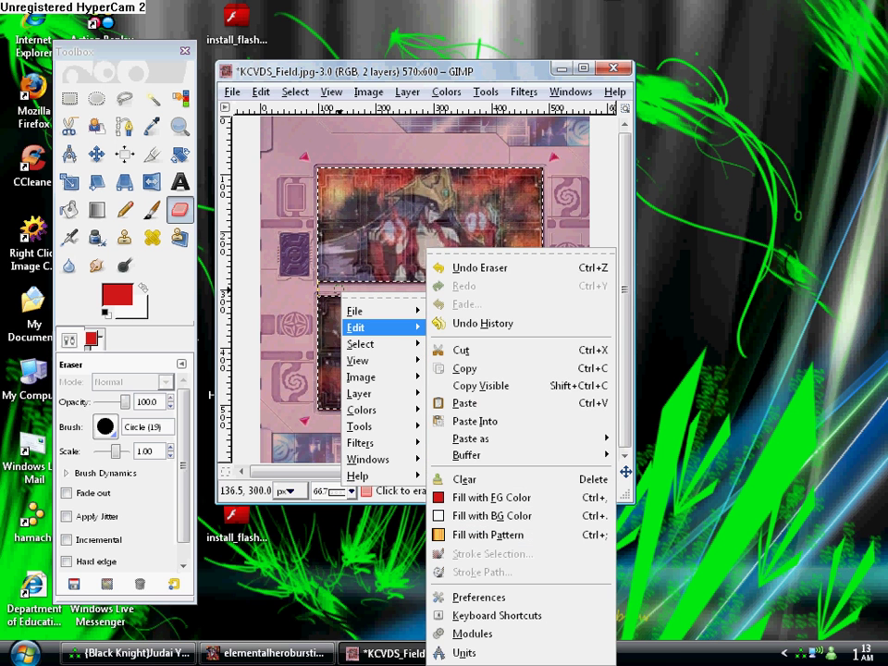
click(474, 227)
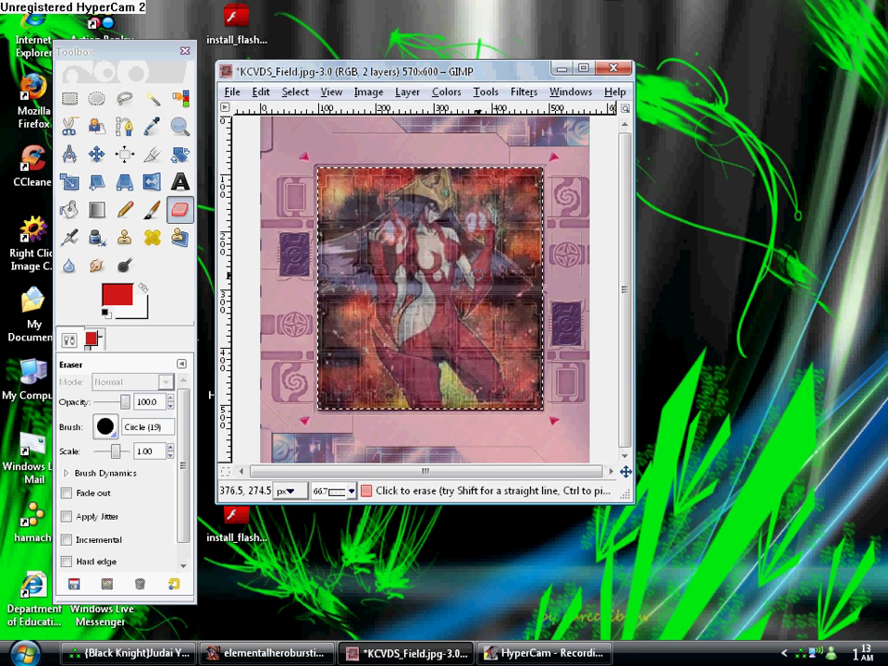
key(ctrl+y)
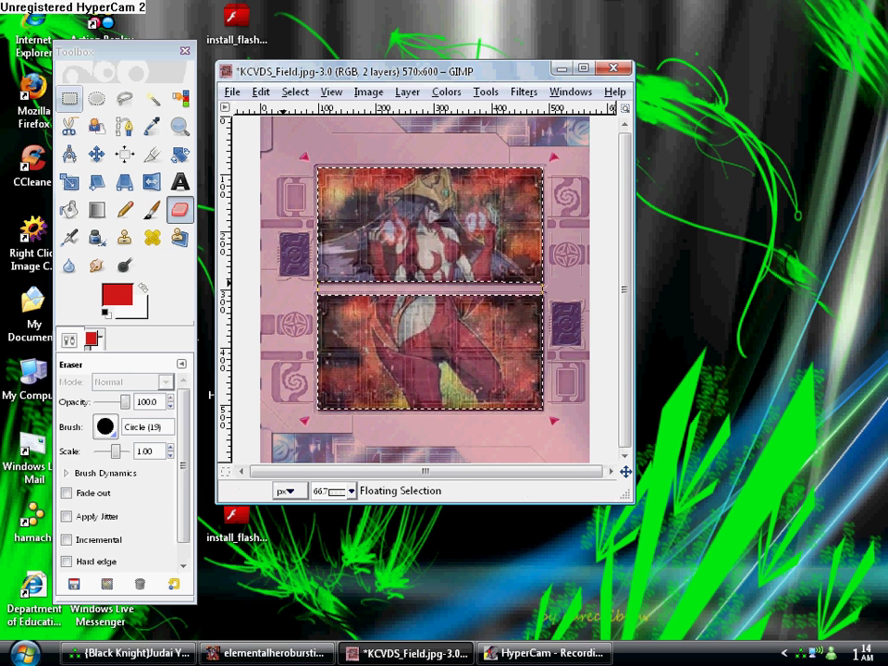
- Anchor the floating artwork into KCVDS_Field.jpg's single layer
click(69, 98)
click(311, 268)
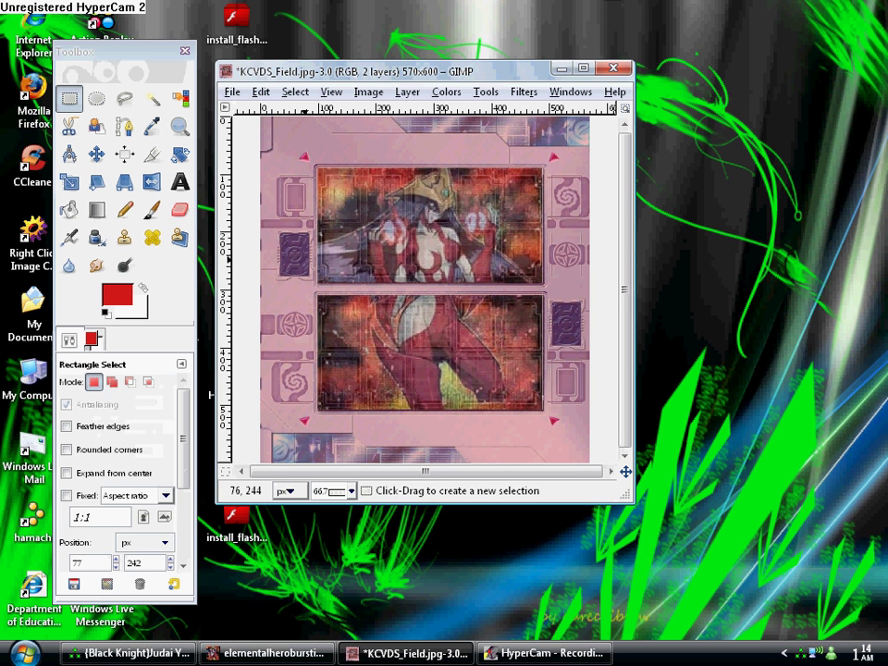
click(306, 258)
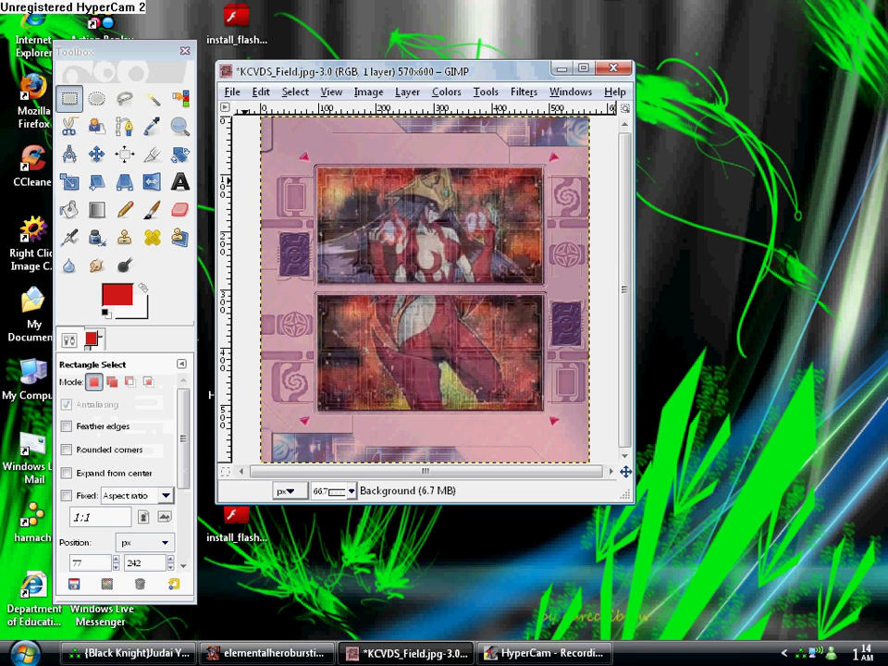